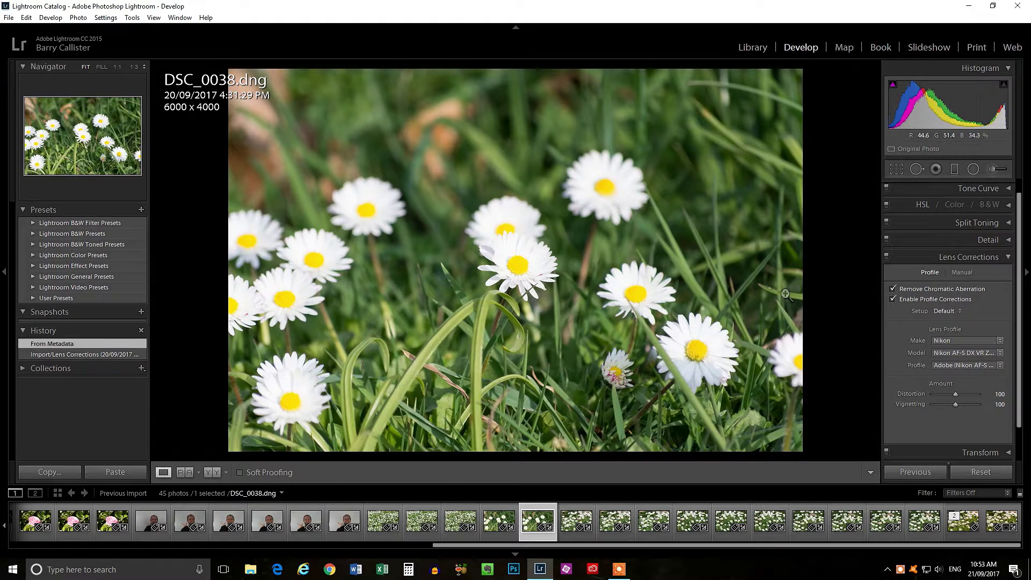
click(1009, 257)
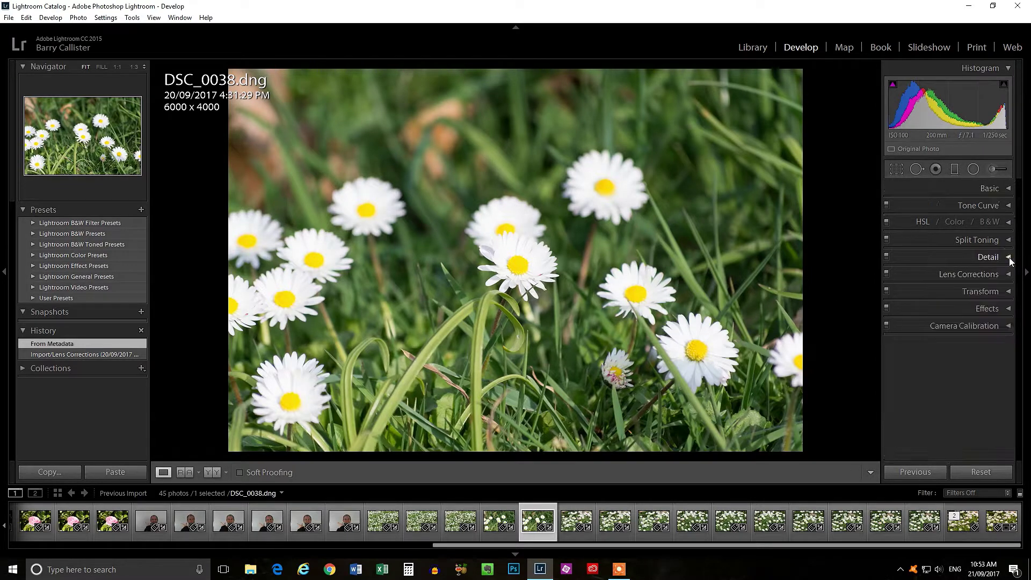
click(1008, 274)
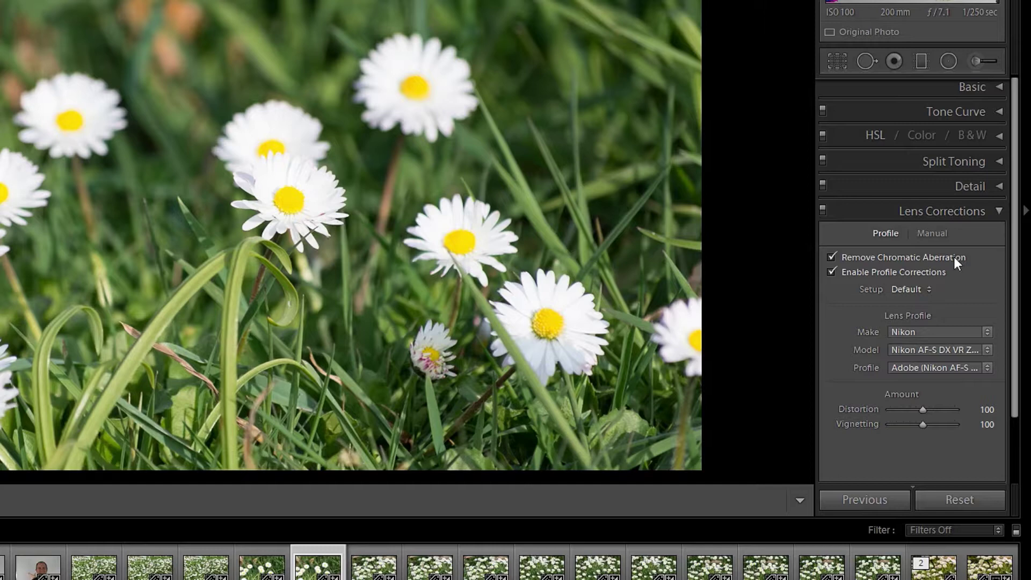
drag(1014, 245, 1014, 290)
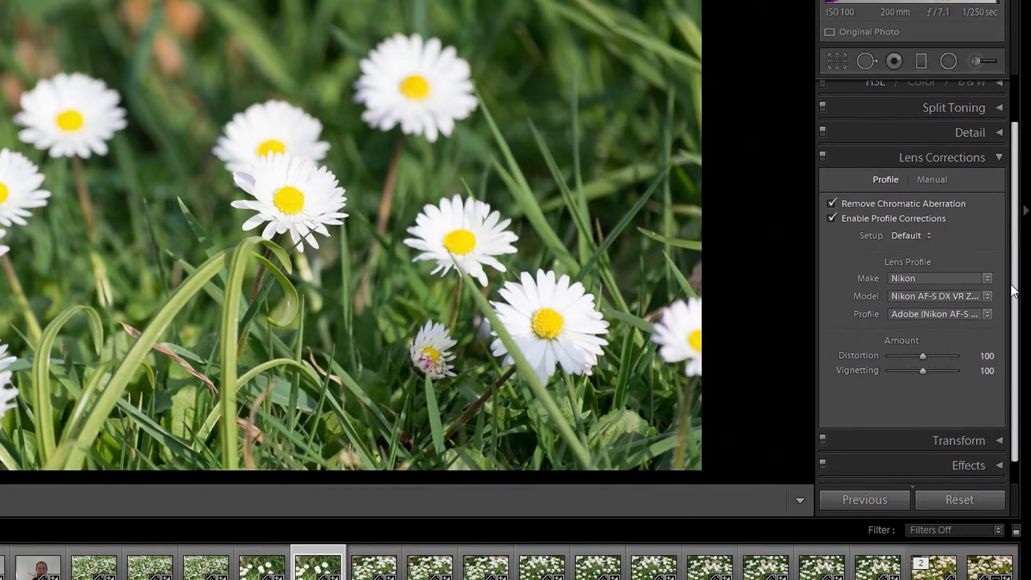
click(1000, 159)
click(1001, 89)
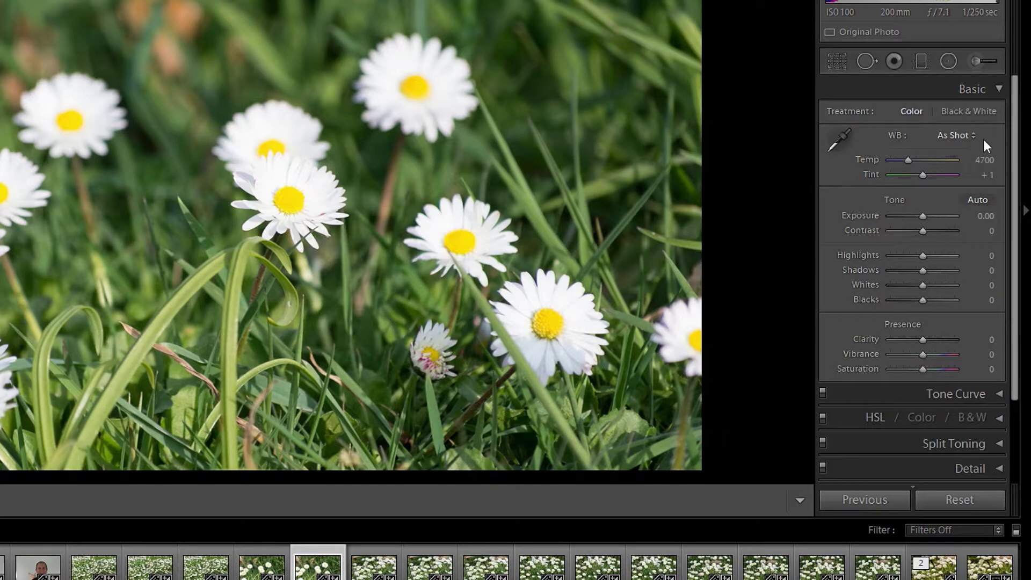
Step: Show the Camera Calibration settings and try the Camera Neutral profile
click(1000, 88)
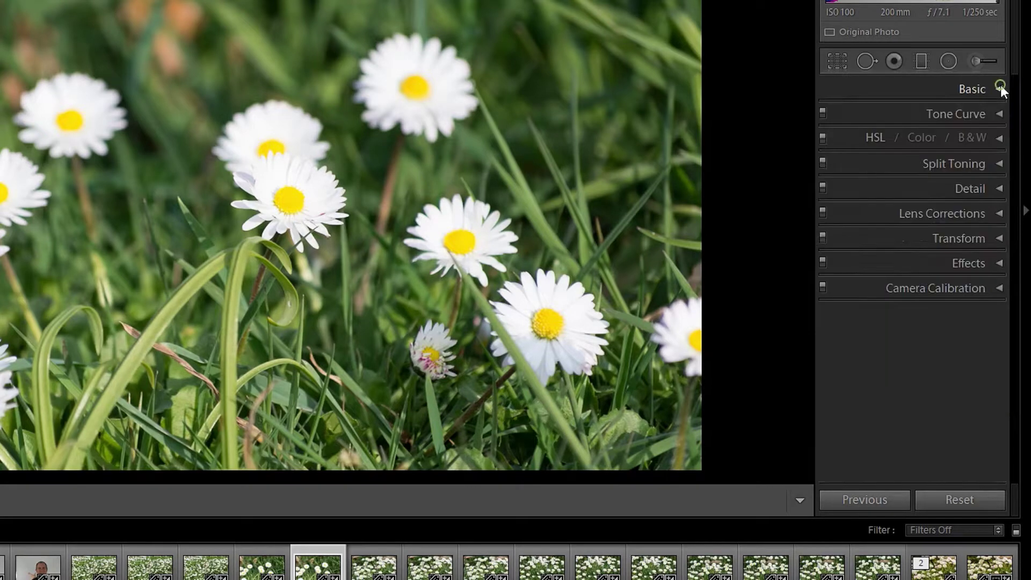
click(1000, 287)
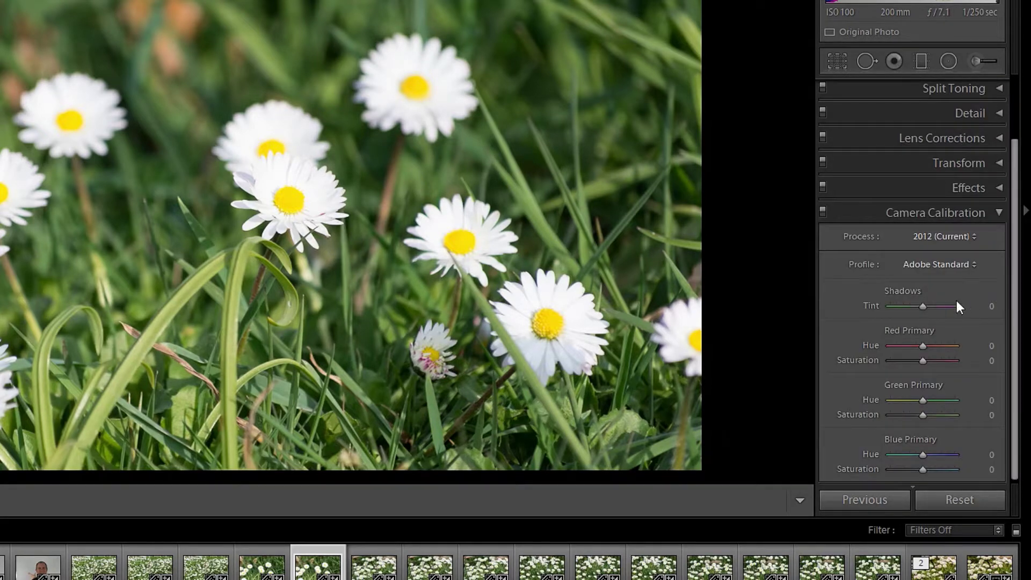
click(969, 266)
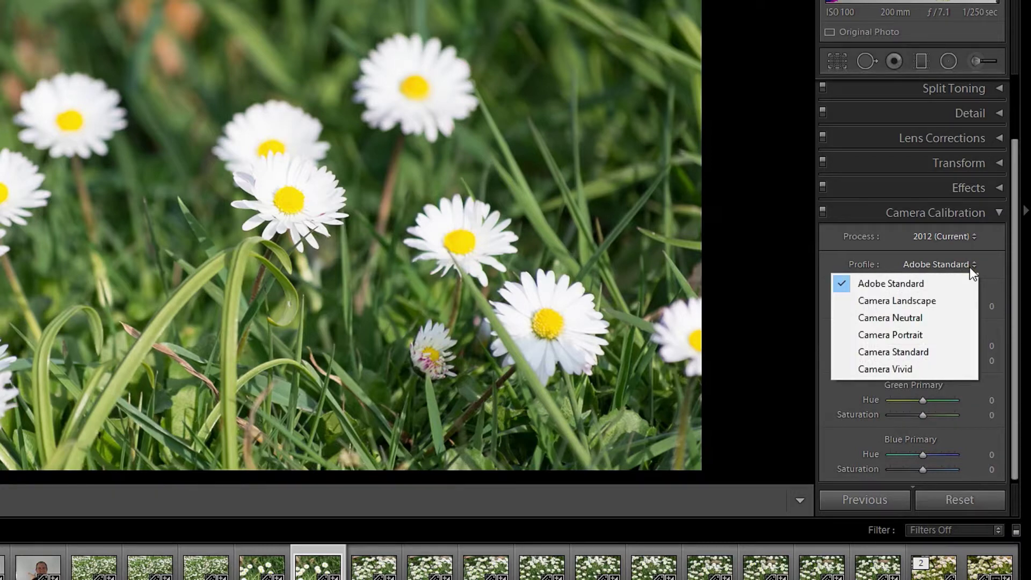
click(915, 318)
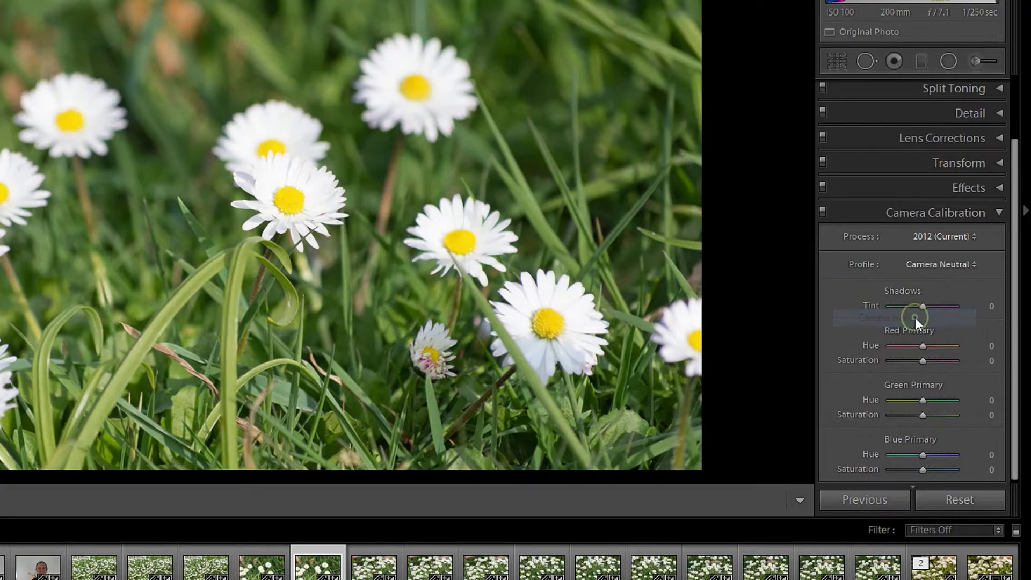
Step: Compare Camera Standard with Adobe Standard, then settle on the Camera Standard profile
click(970, 263)
click(919, 350)
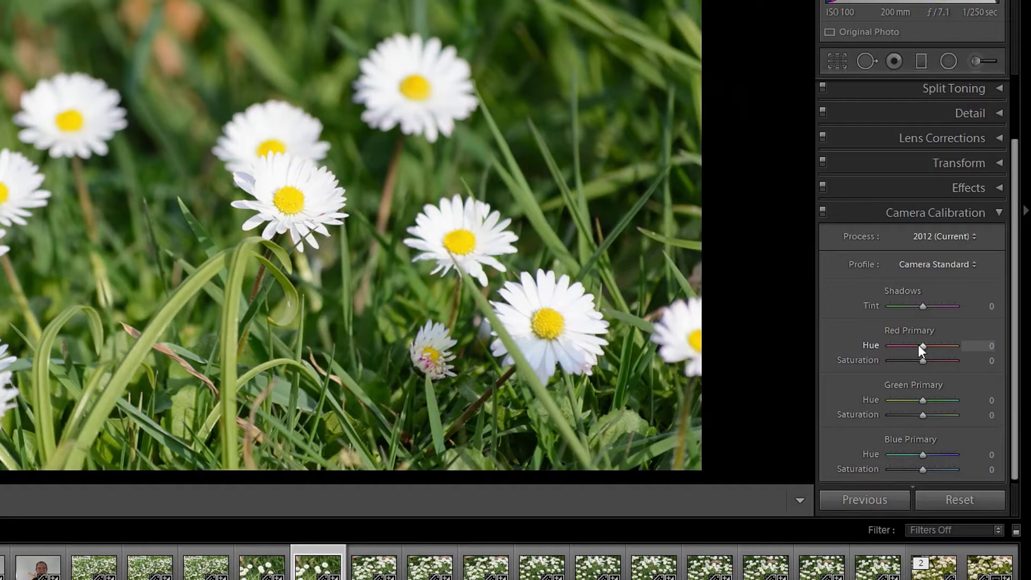
click(972, 263)
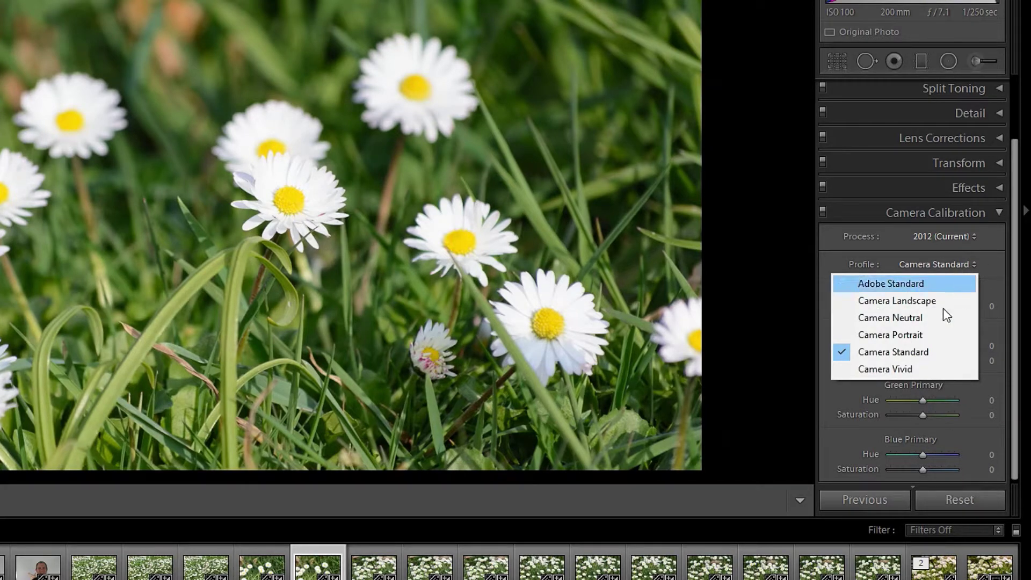
click(922, 287)
click(971, 263)
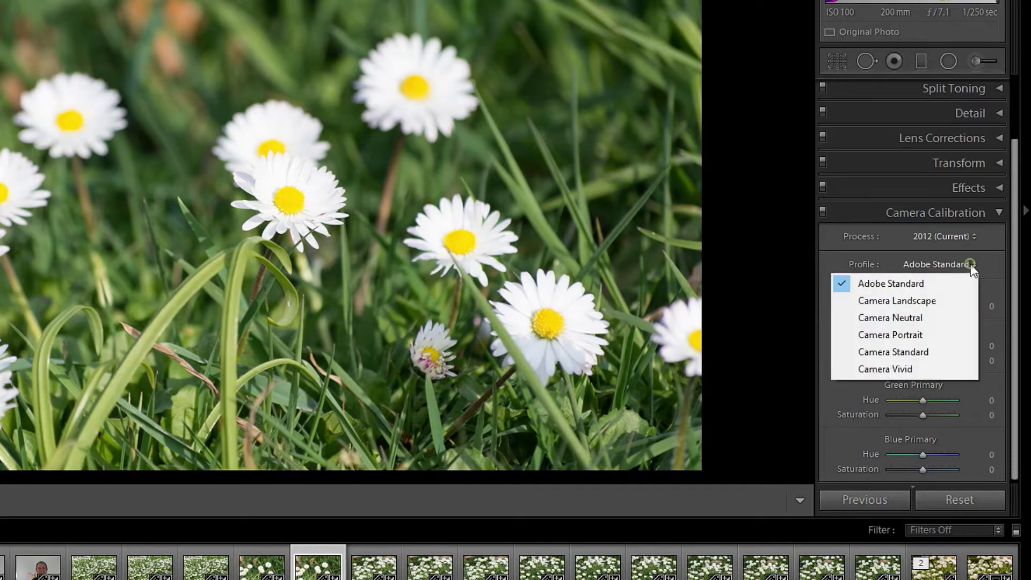
click(917, 349)
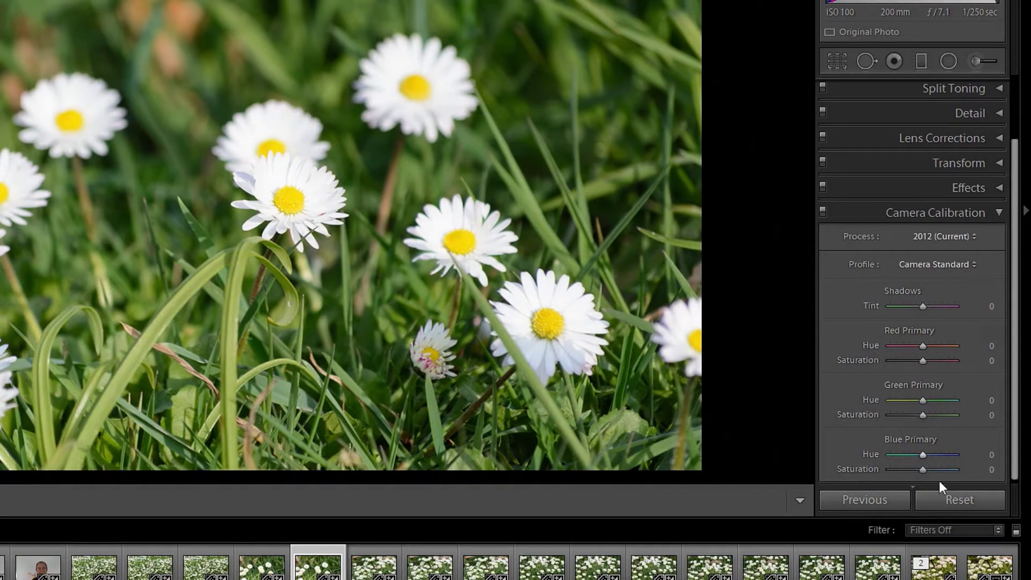
Step: Enable Nikon lens profile corrections in Lens Corrections, keeping the Default setup
click(998, 213)
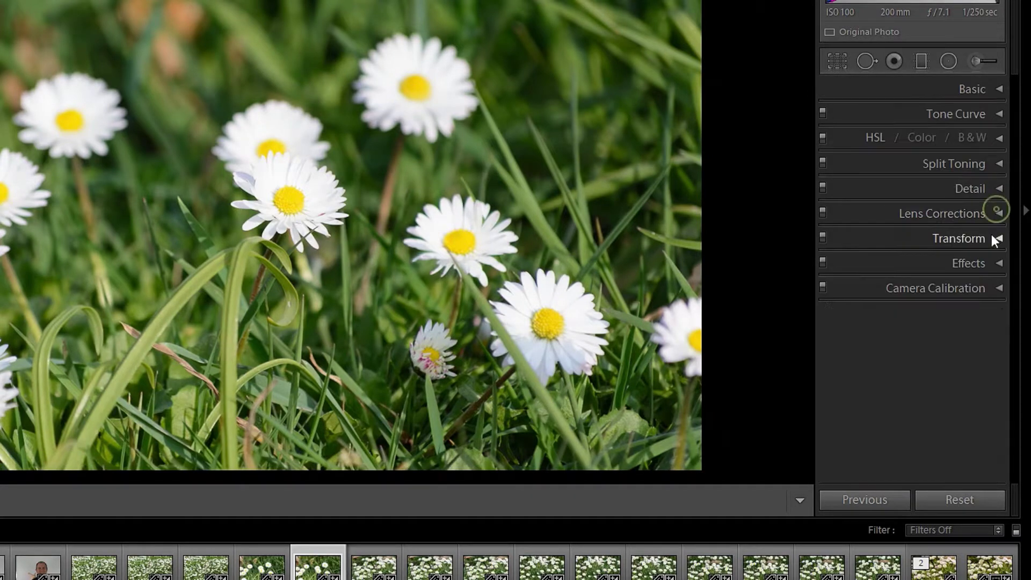
click(998, 211)
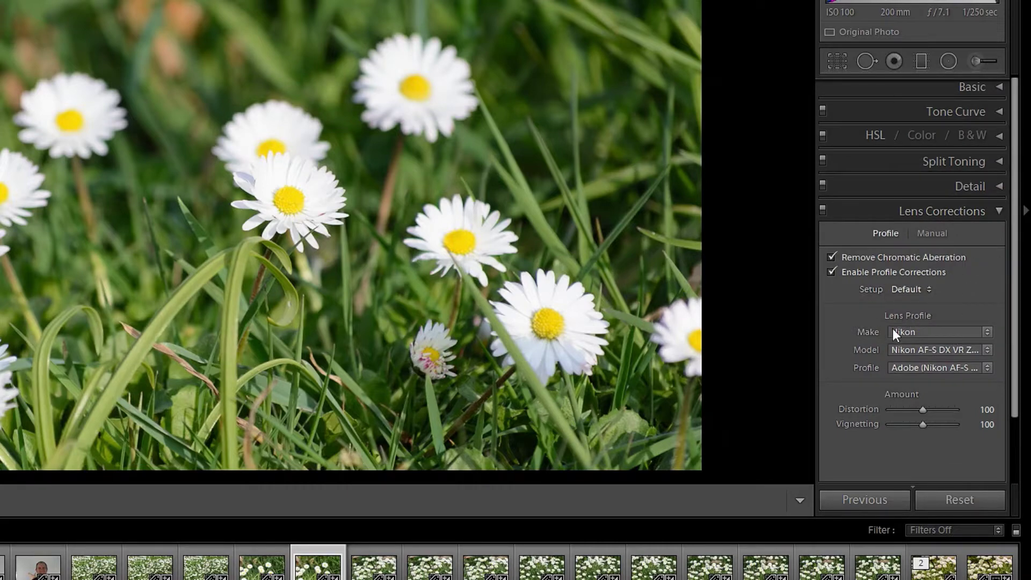
click(987, 332)
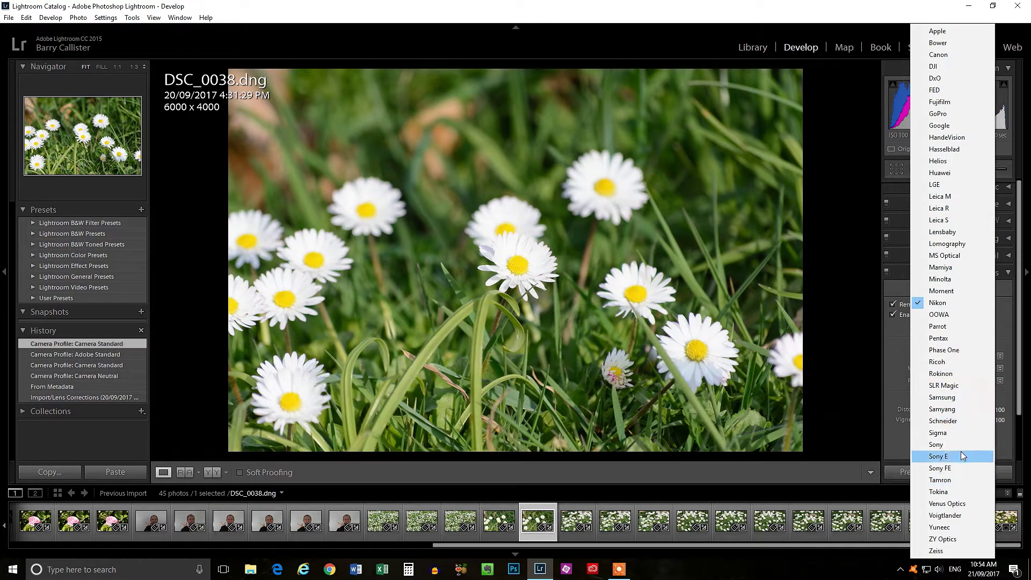
click(1002, 328)
click(994, 309)
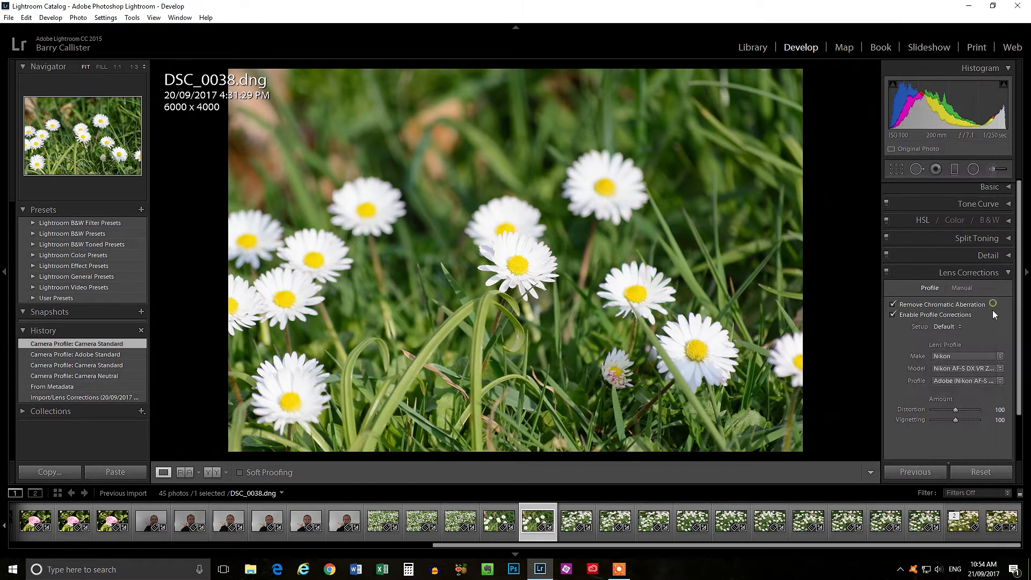
click(1000, 369)
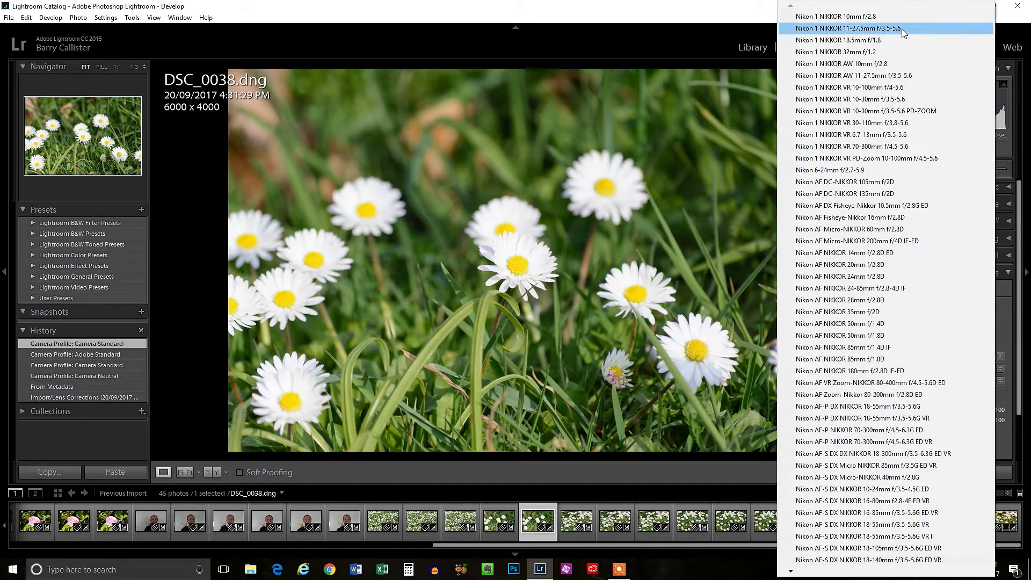
click(1001, 328)
click(997, 315)
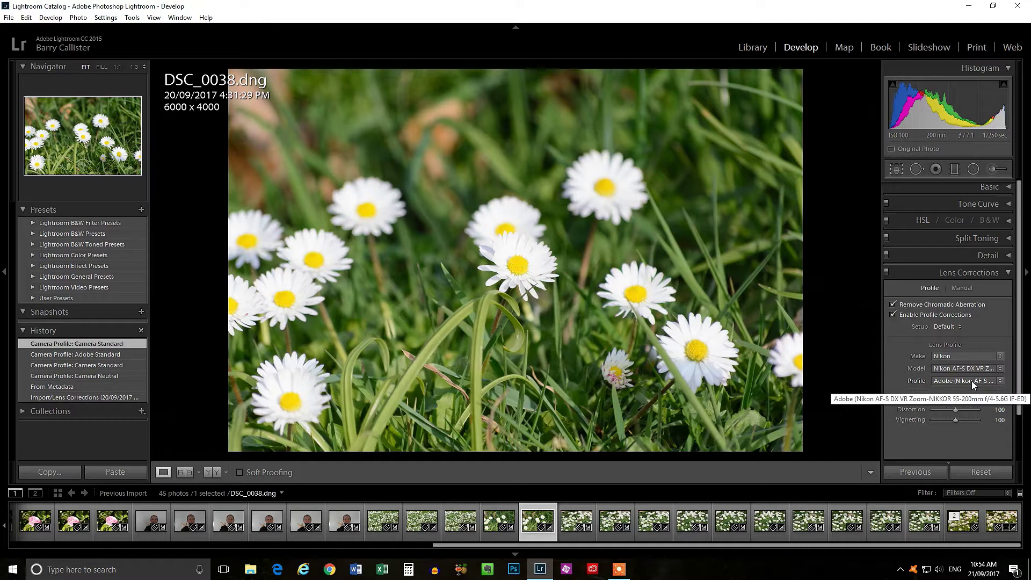
Step: Test the Distortion and Vignetting amounts, resetting Distortion to 100, then collapse Lens Corrections
mouse_move(956, 410)
mouse_down()
mouse_move(978, 407)
mouse_move(923, 411)
mouse_move(984, 409)
mouse_move(955, 409)
mouse_up()
double_click(955, 410)
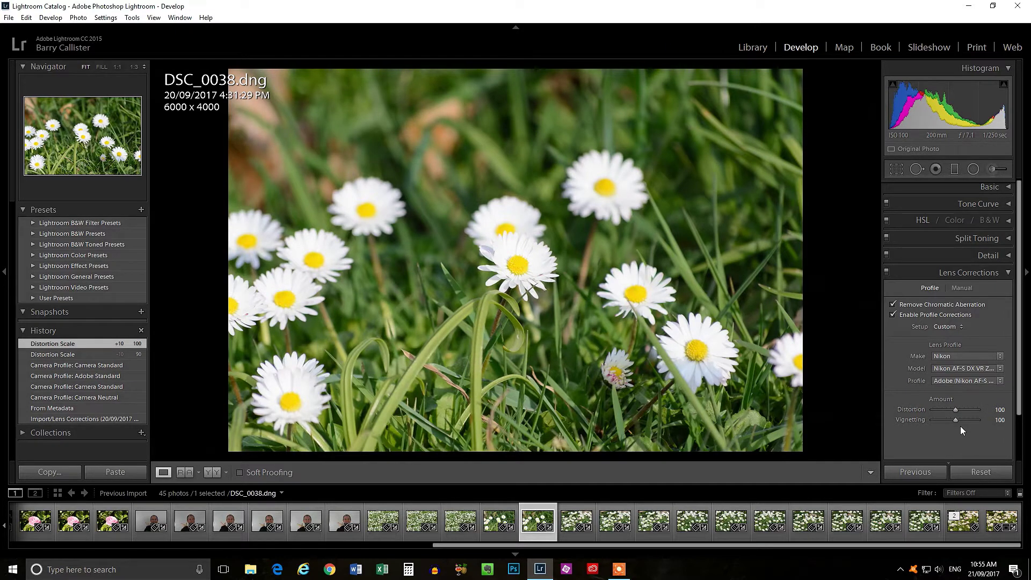
mouse_move(956, 420)
mouse_down()
mouse_move(981, 418)
mouse_move(926, 415)
mouse_move(958, 421)
mouse_up()
click(1008, 274)
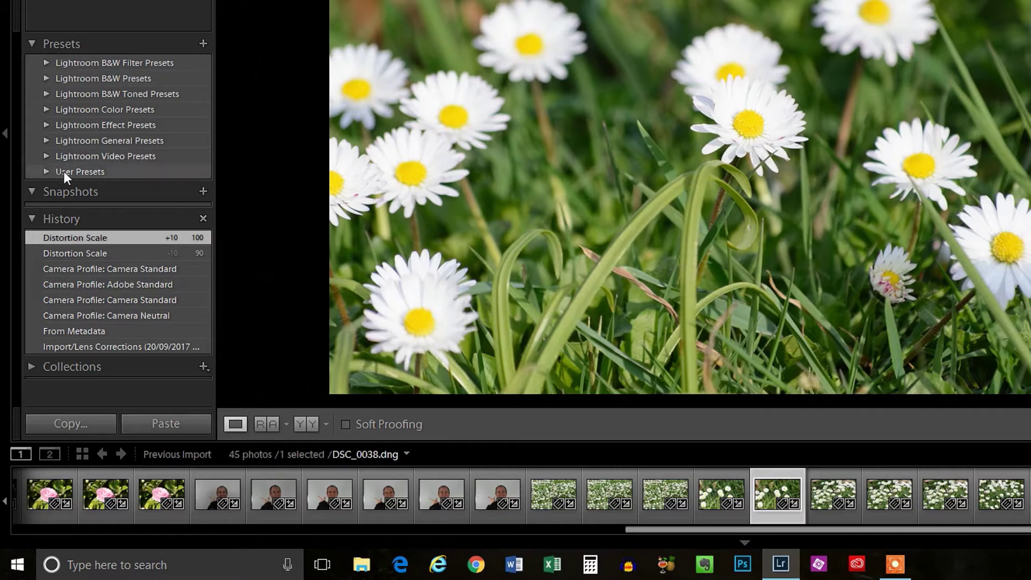
click(49, 172)
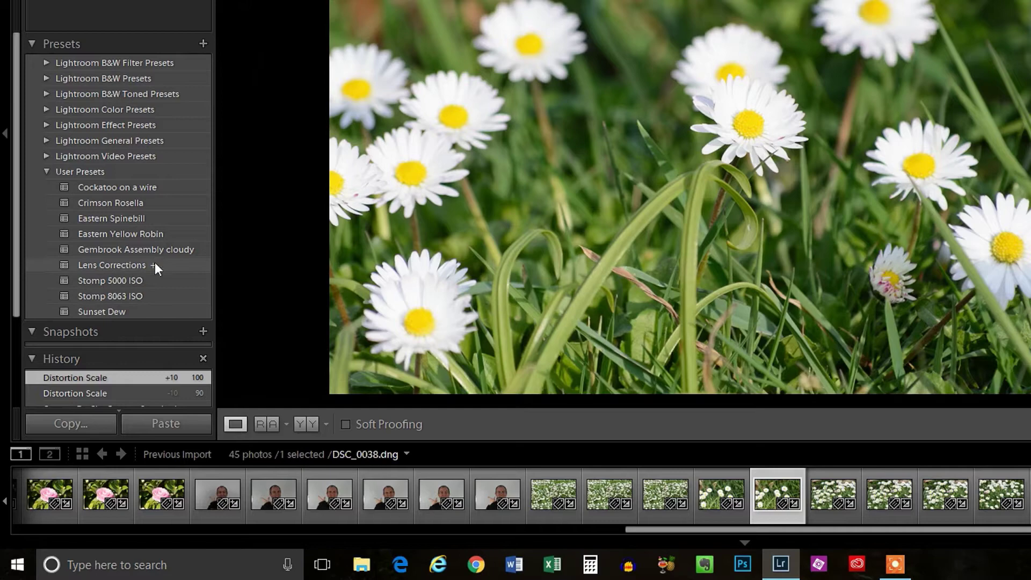
click(46, 172)
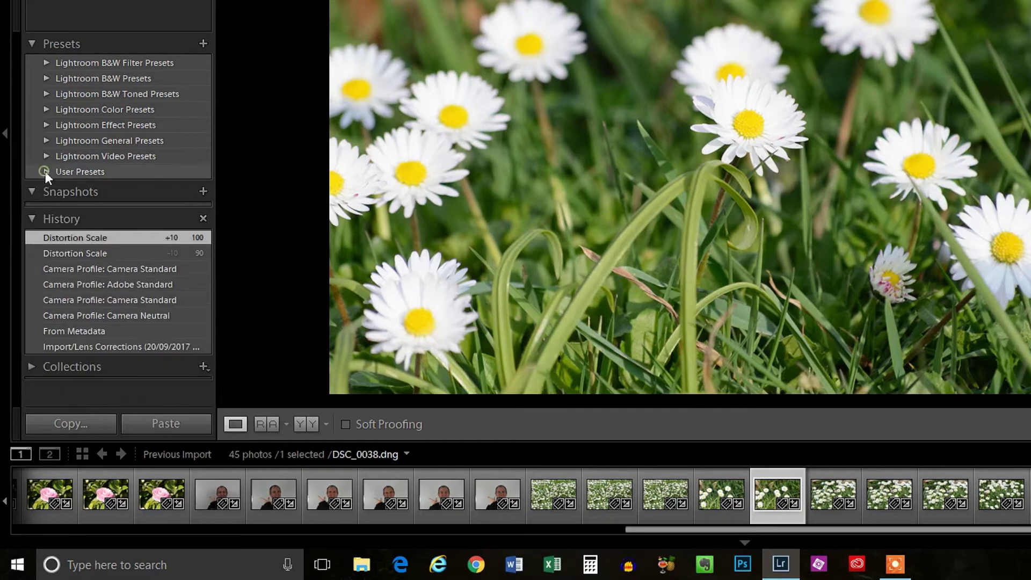
Step: Create the 'Basic develop' preset in User Presets, storing only Lens Corrections and Calibration
click(202, 42)
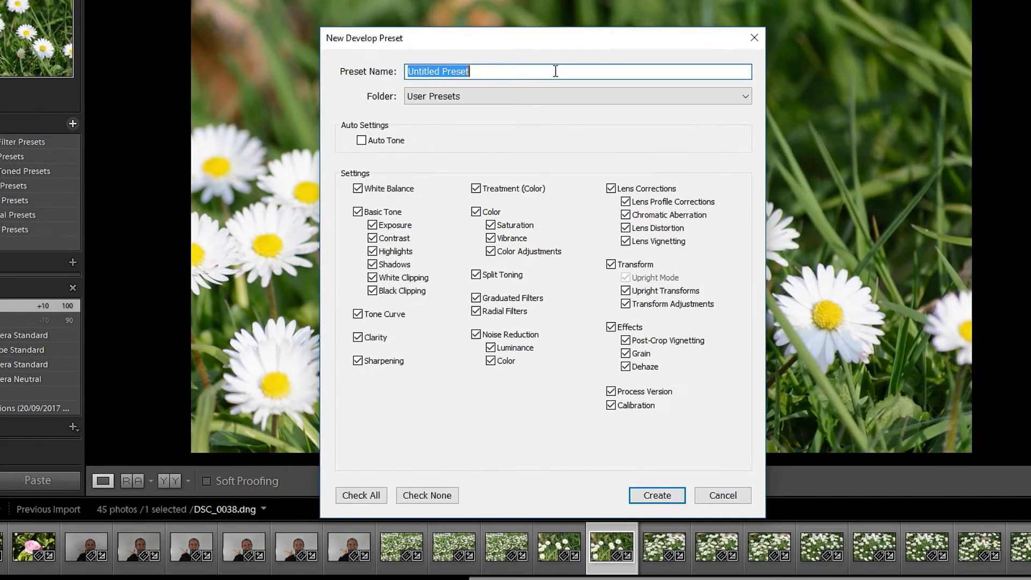
text(Basic develop)
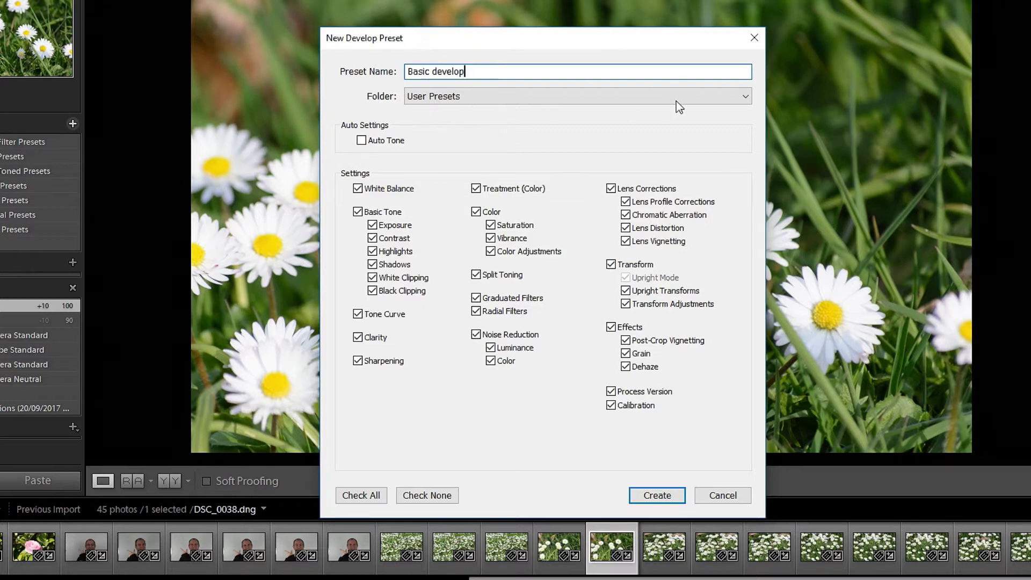
click(748, 97)
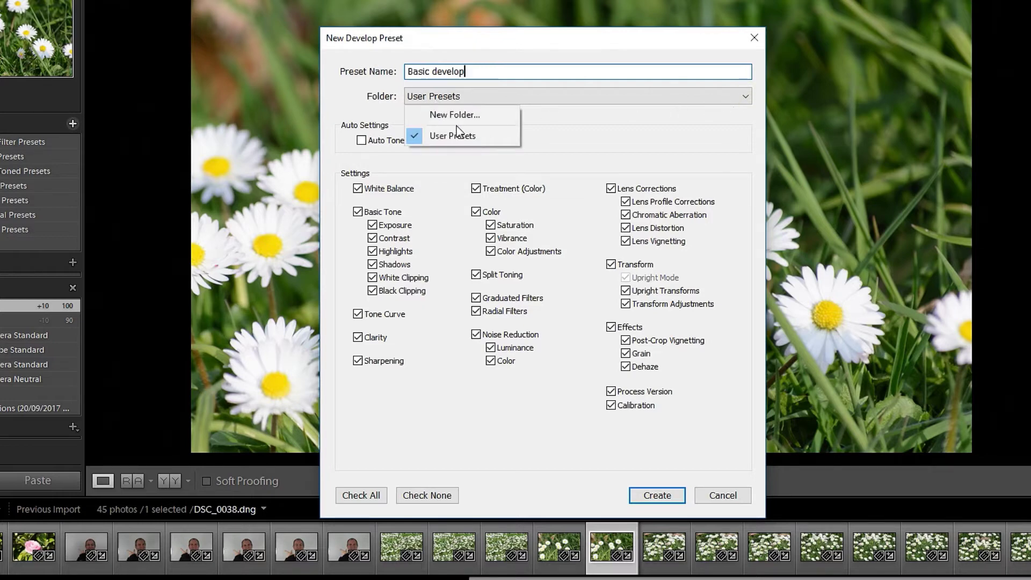
click(592, 116)
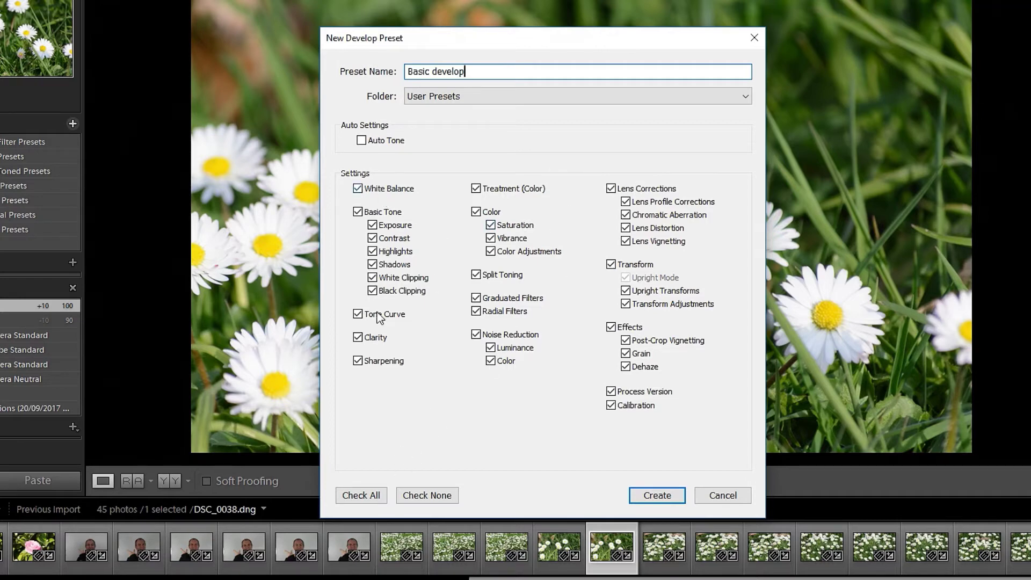
click(434, 495)
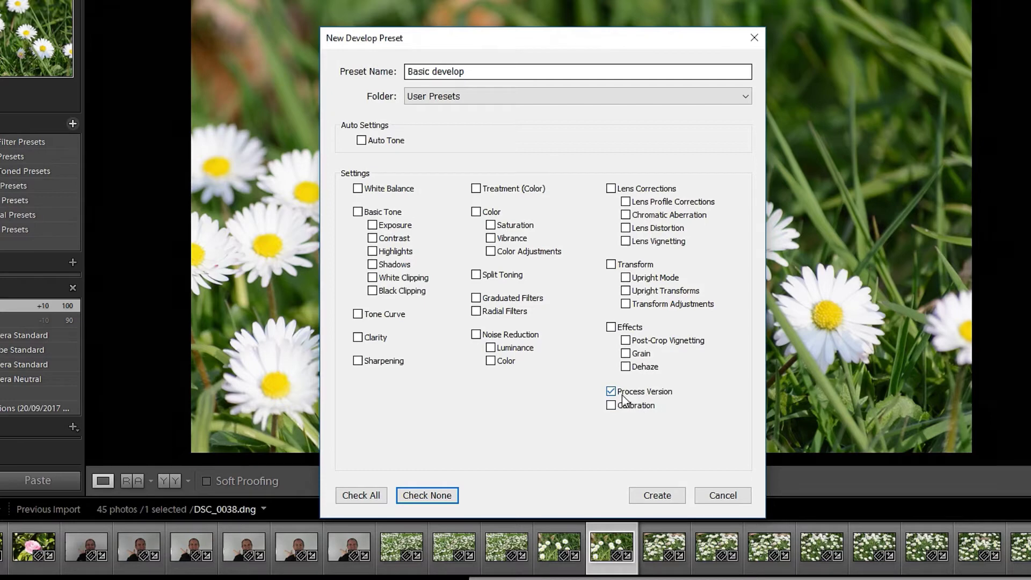
click(610, 189)
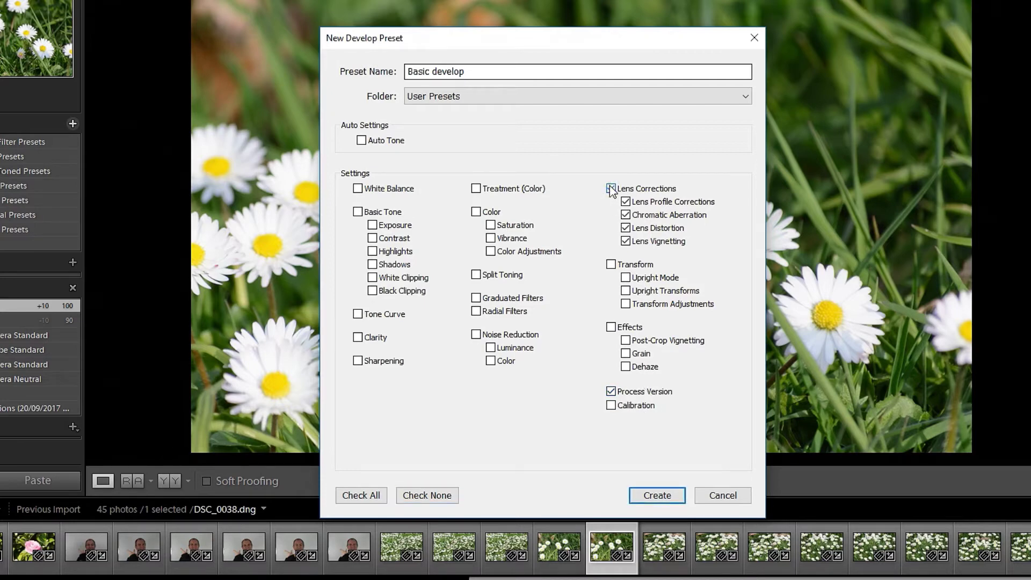
click(611, 406)
click(669, 497)
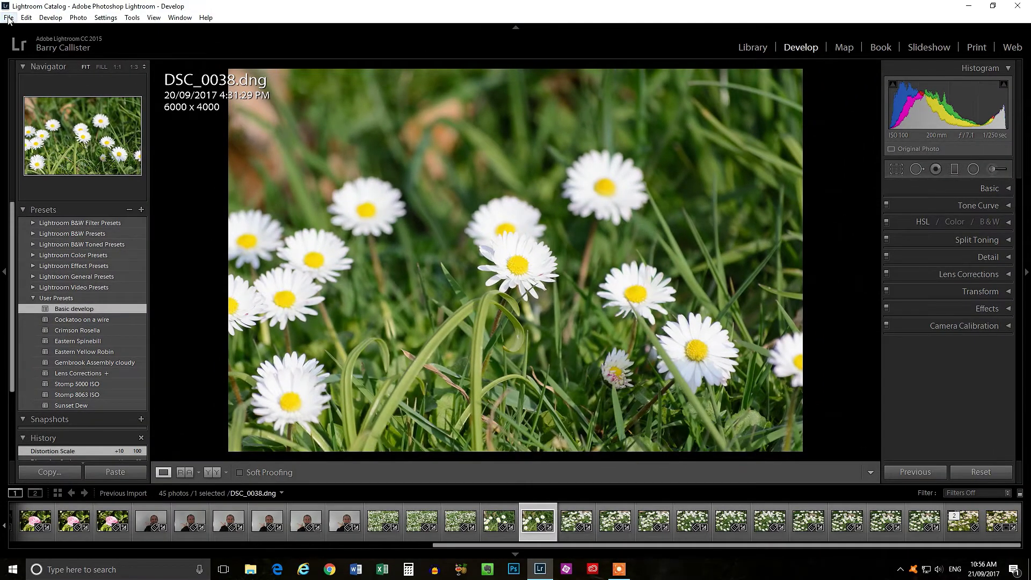
Step: Open the Import window and set Develop Settings to User Presets > Basic develop
click(8, 18)
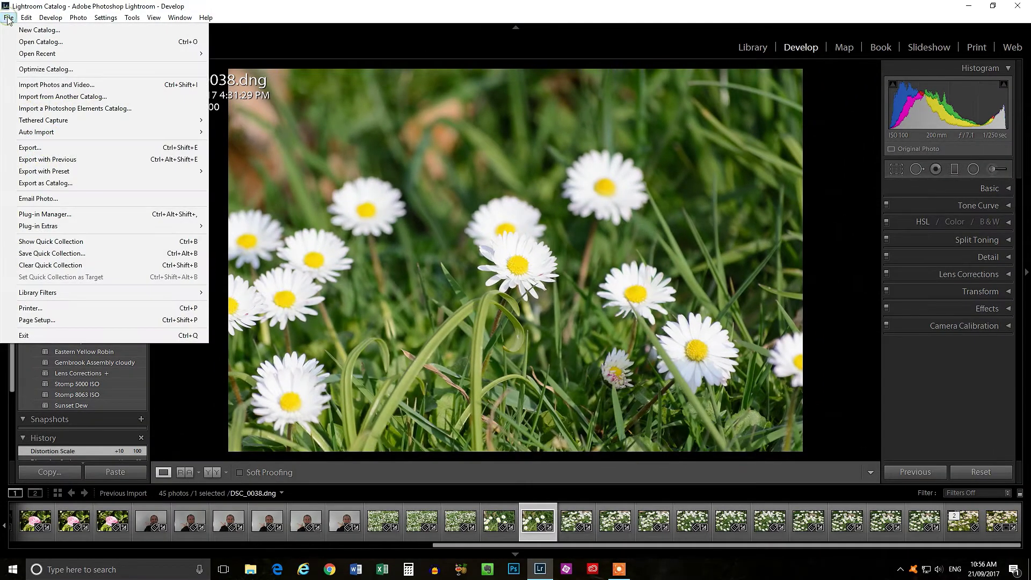
click(63, 86)
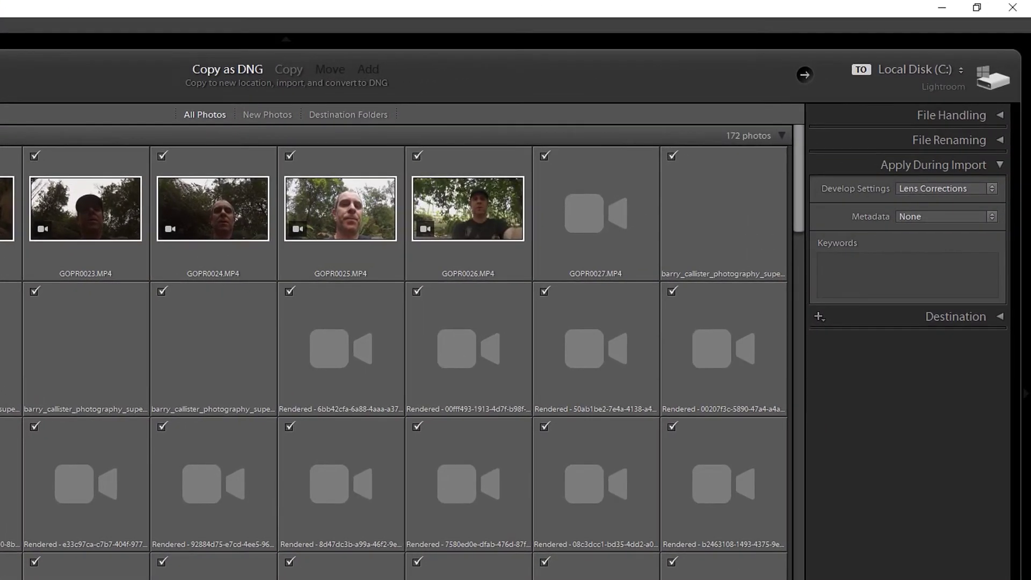
click(991, 188)
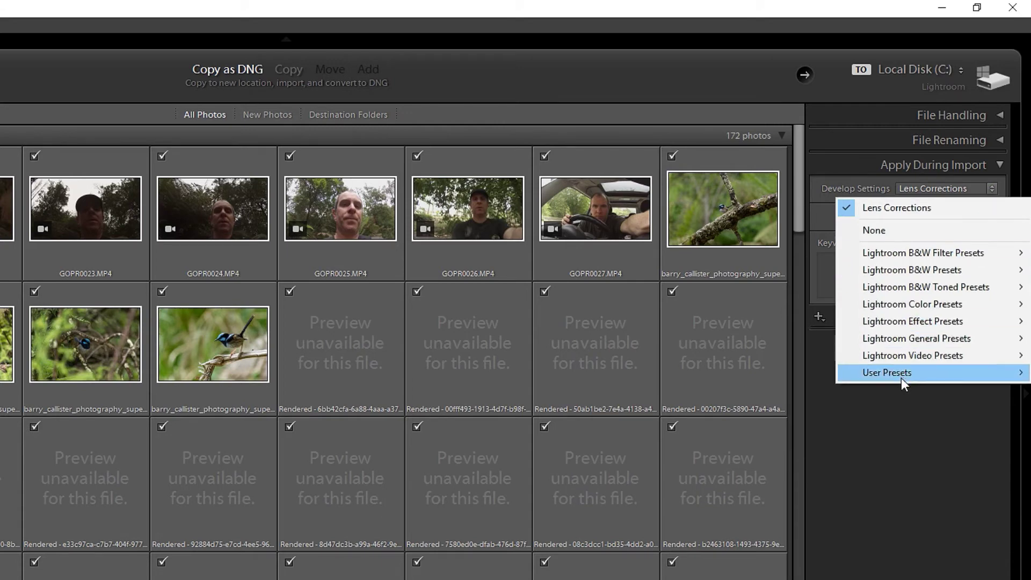
mouse_move(901, 375)
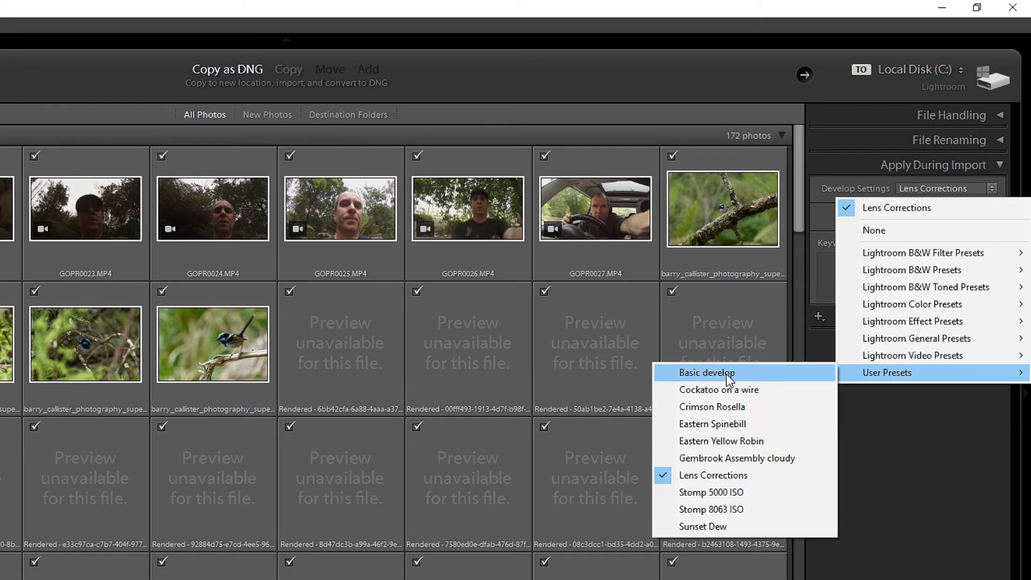
click(711, 372)
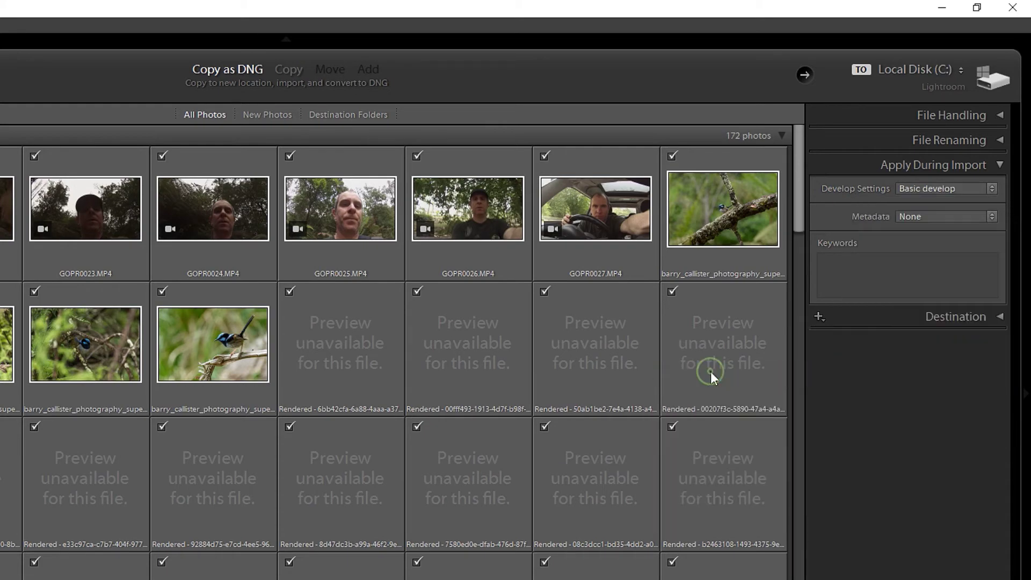